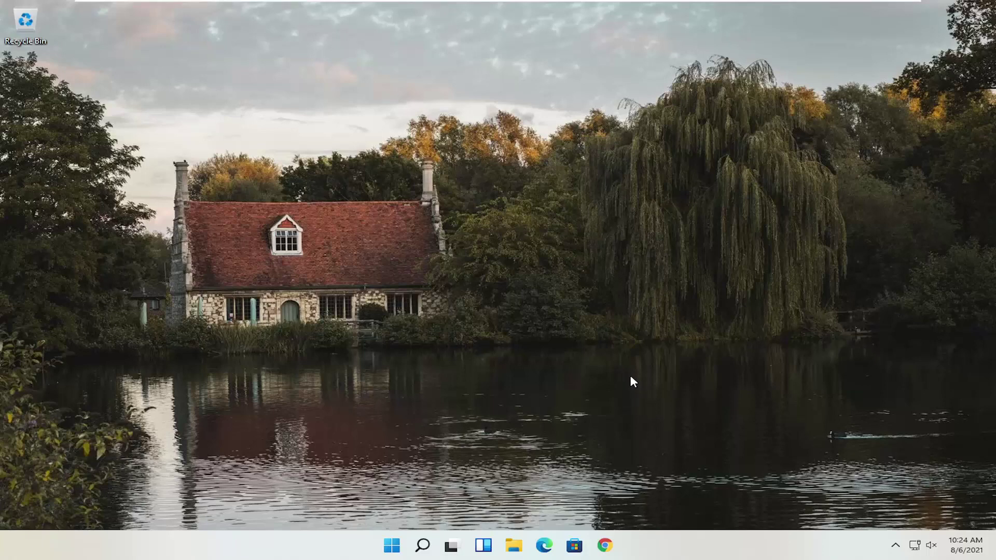
Launch Chrome, maximize its window, and load google.com.
left_click(616, 548)
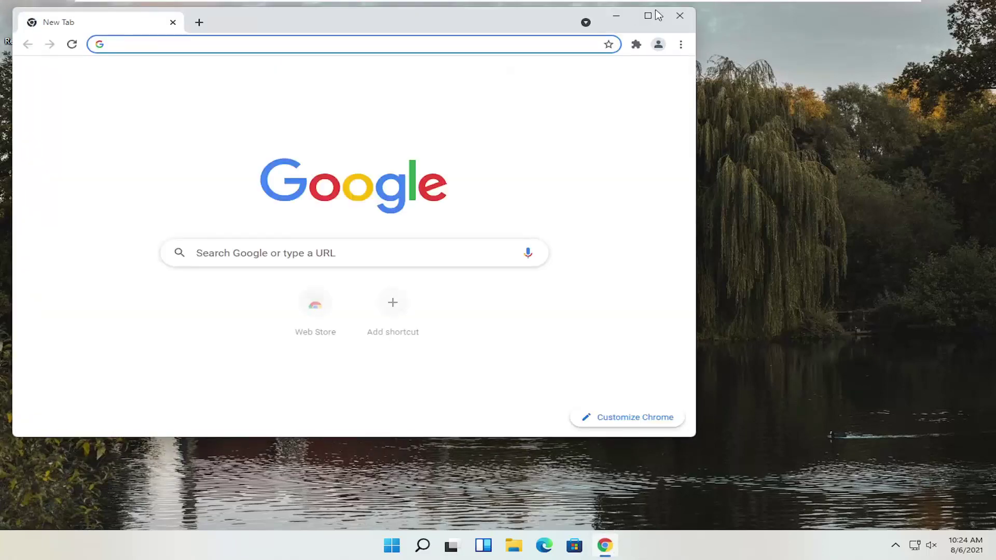
left_click(648, 16)
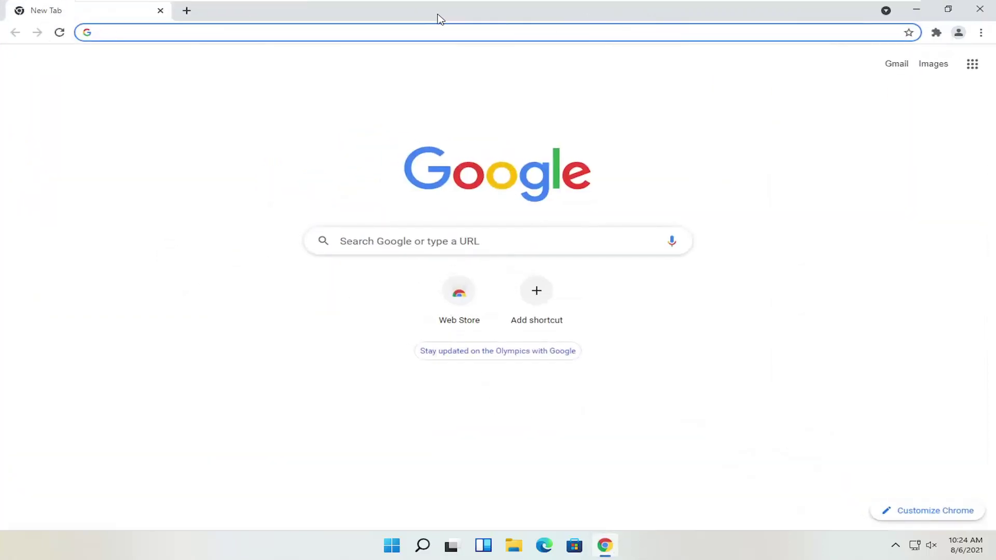
type("google.com")
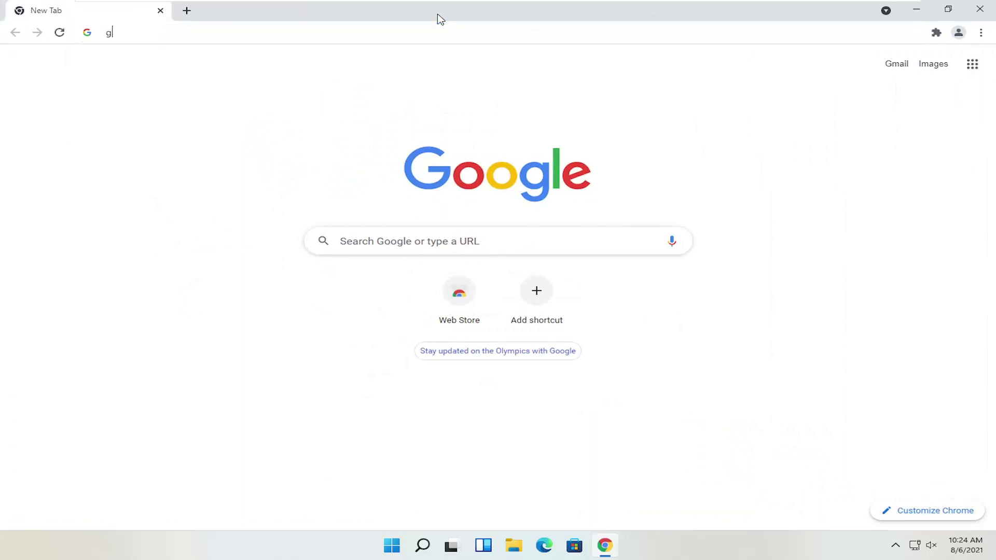
key("Return")
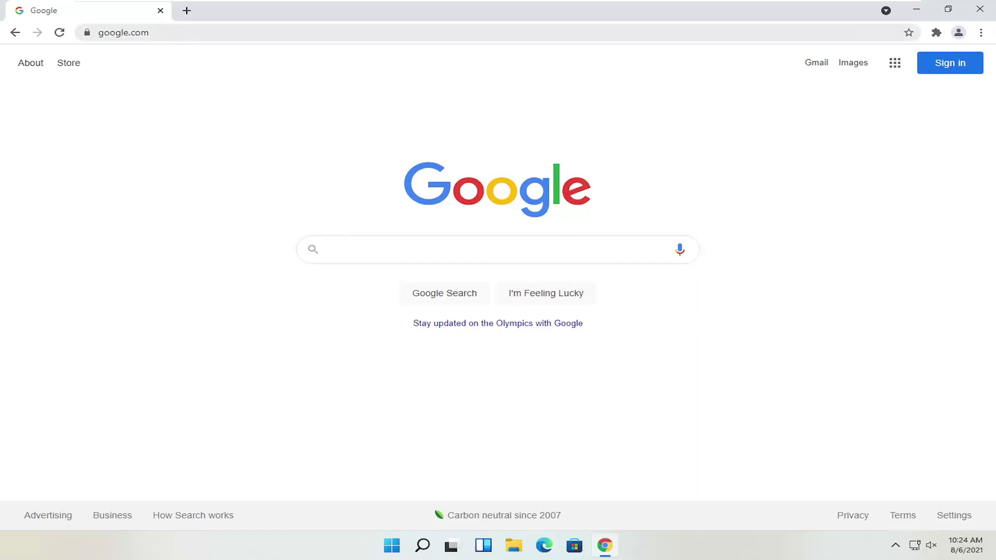
Search for 'canon printer drivers' and open Canon USA's Drivers & Downloads result.
key("ctrl+l")
type("canon printer drivers")
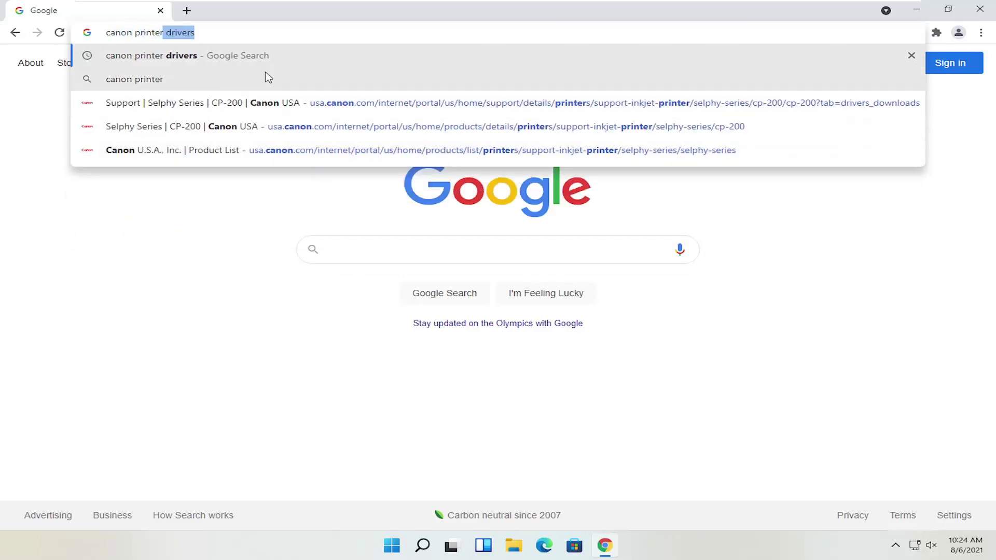
left_click(240, 54)
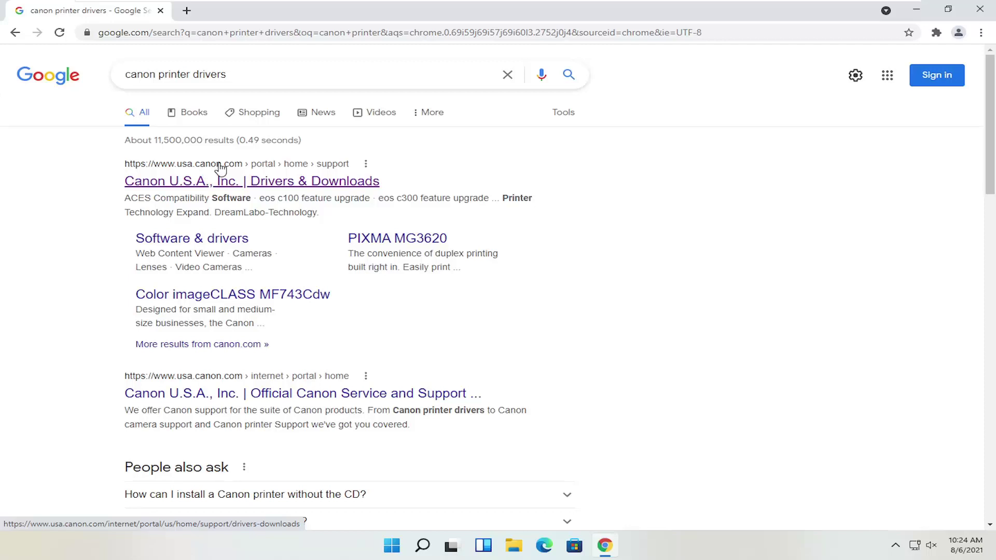
left_click(175, 184)
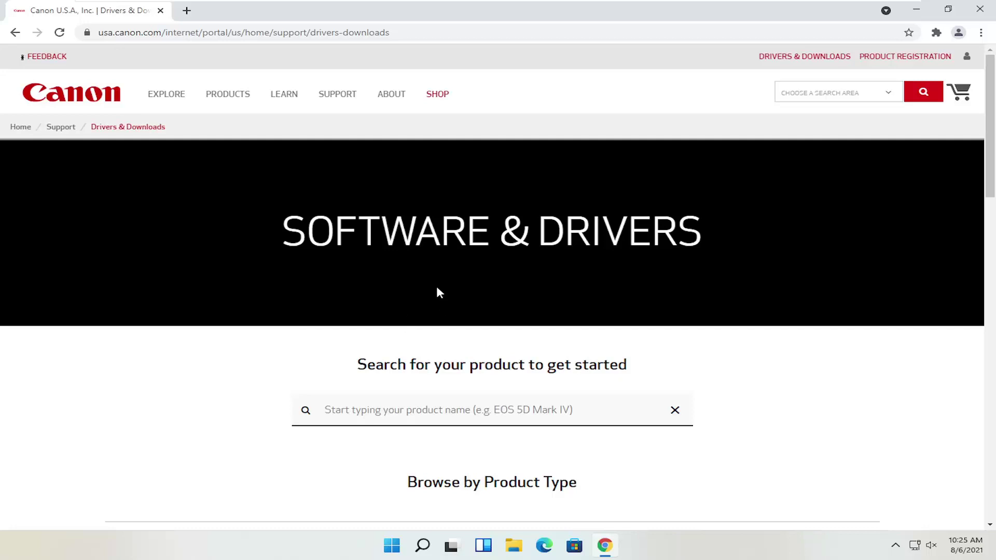
Scroll the Software & Drivers page, view the Printers series list, then go back.
scroll(437, 289, "down", 1)
scroll(465, 316, "down", 1)
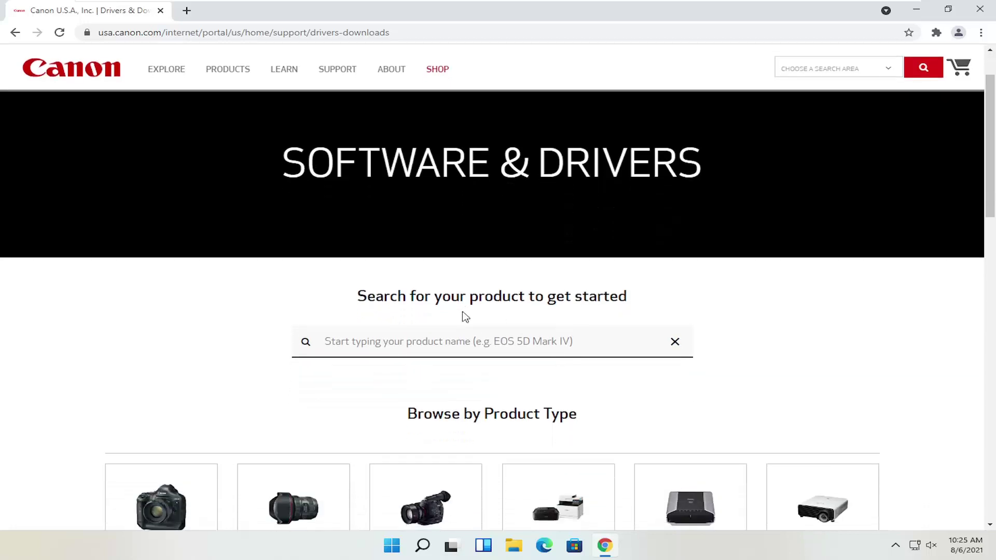
left_click(325, 306)
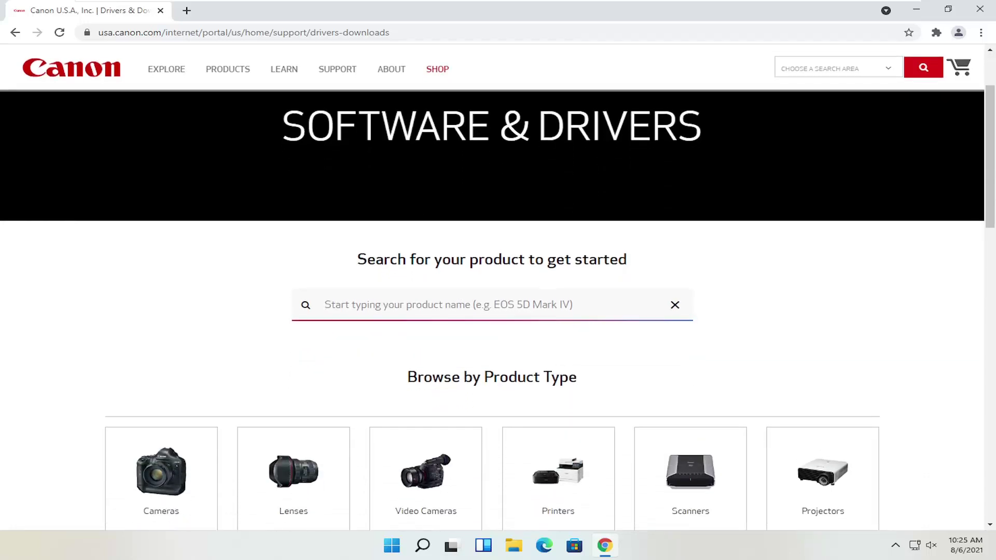
scroll(492, 306, "down", 2)
scroll(405, 245, "down", 2)
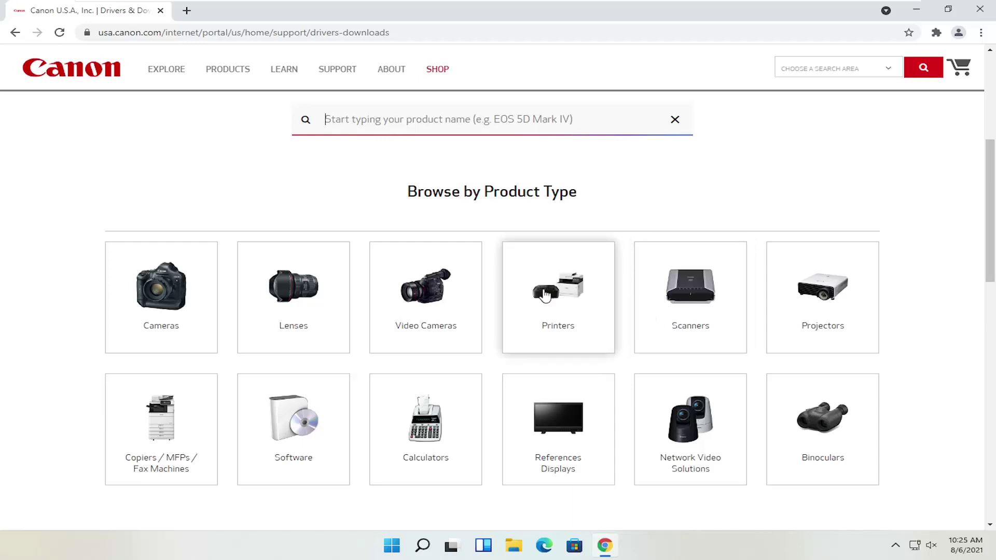
left_click(567, 301)
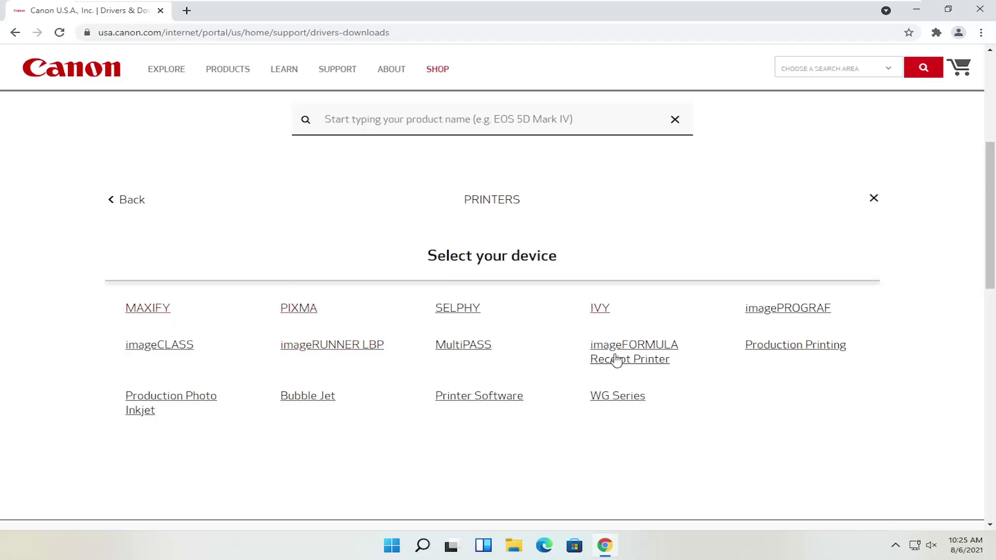
left_click(133, 202)
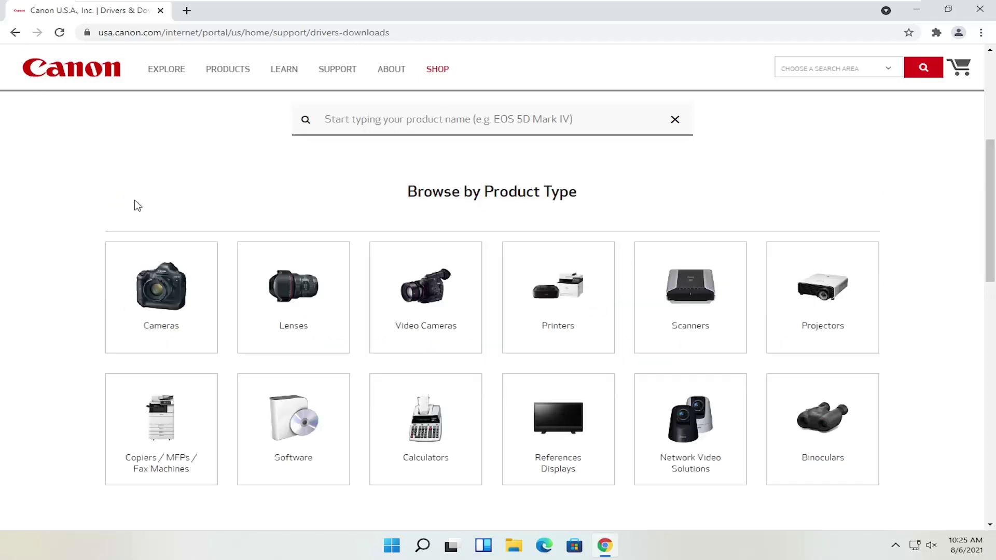
View the Scanners series list, return to Browse by Product Type, and select the product search box.
left_click(716, 301)
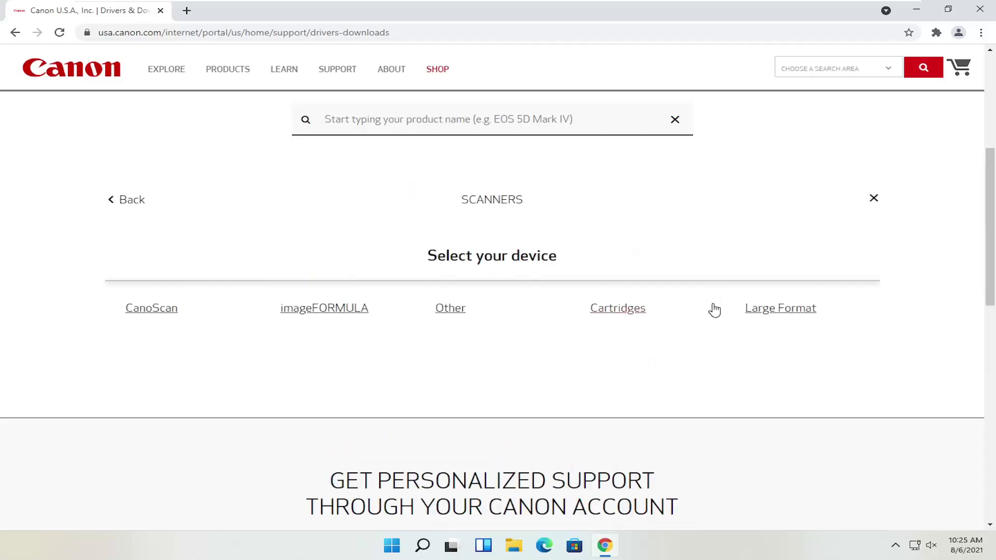
scroll(270, 332, "up", 1)
scroll(263, 333, "up", 1)
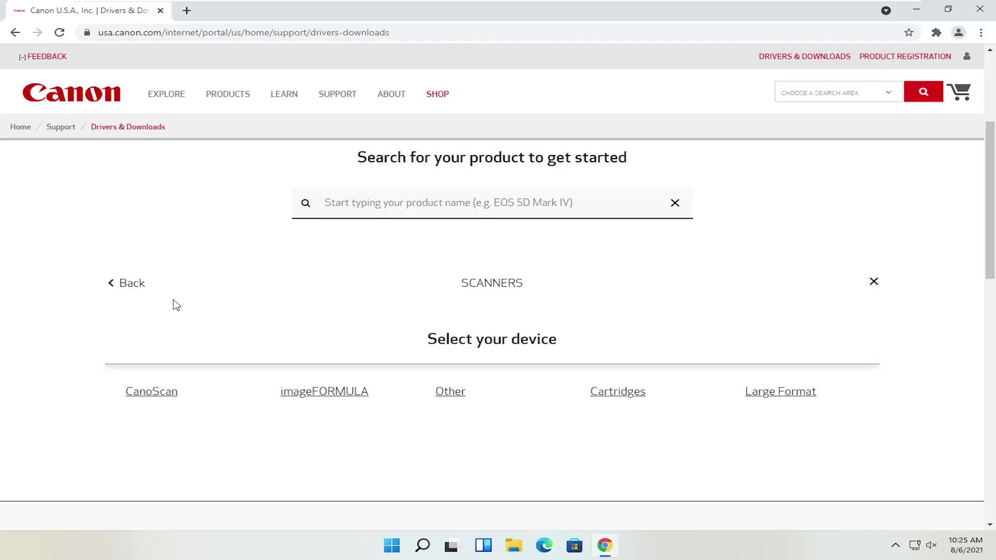
left_click(131, 283)
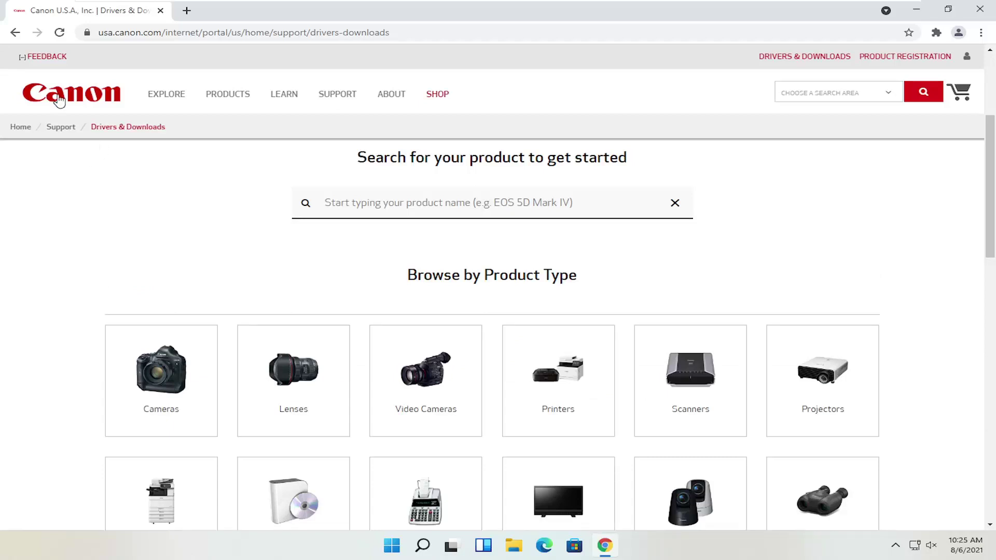
scroll(185, 210, "down", 1)
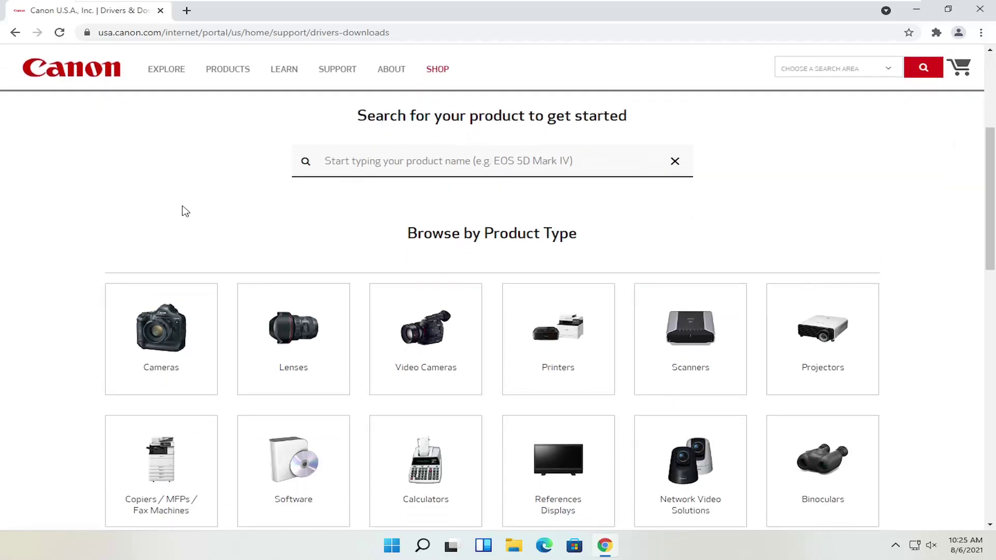
scroll(300, 184, "up", 2)
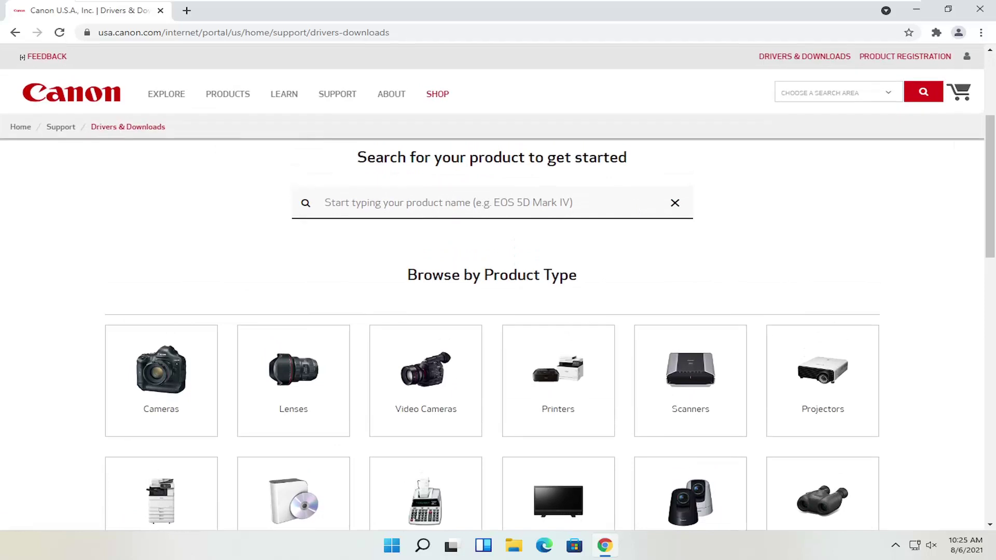
left_click(325, 202)
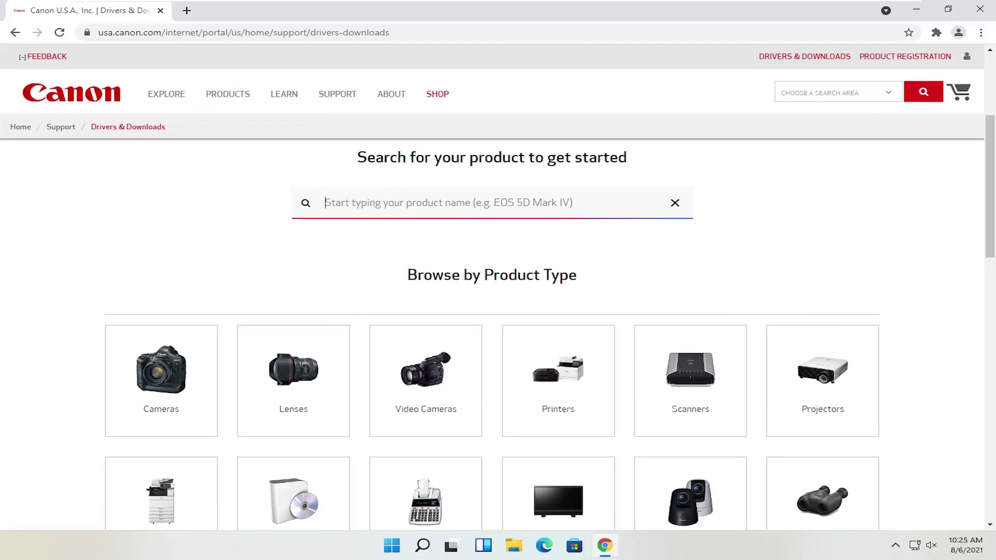
Search for the PIXMA MG2520 and open its MG2500 Series support page.
type("pixma mg252")
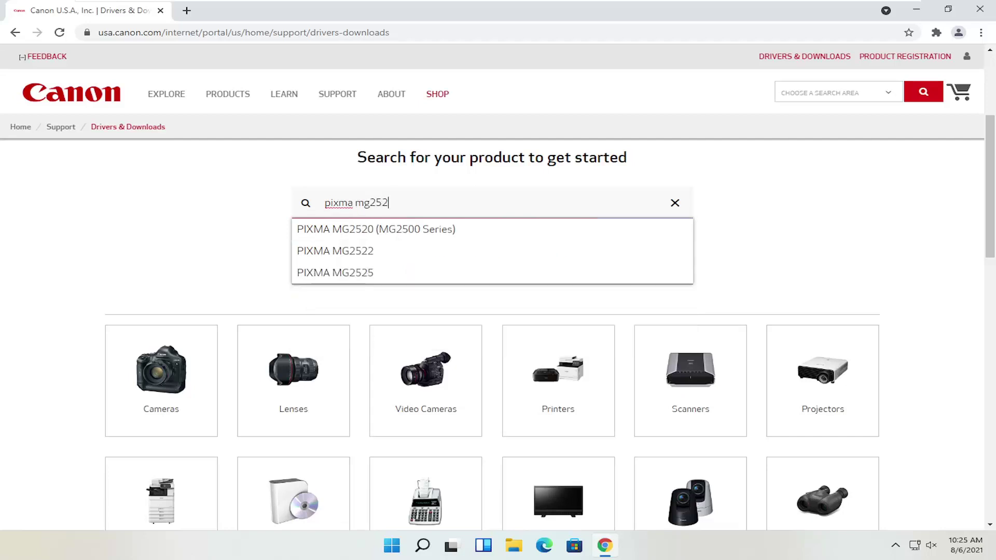
type("0")
left_click(374, 233)
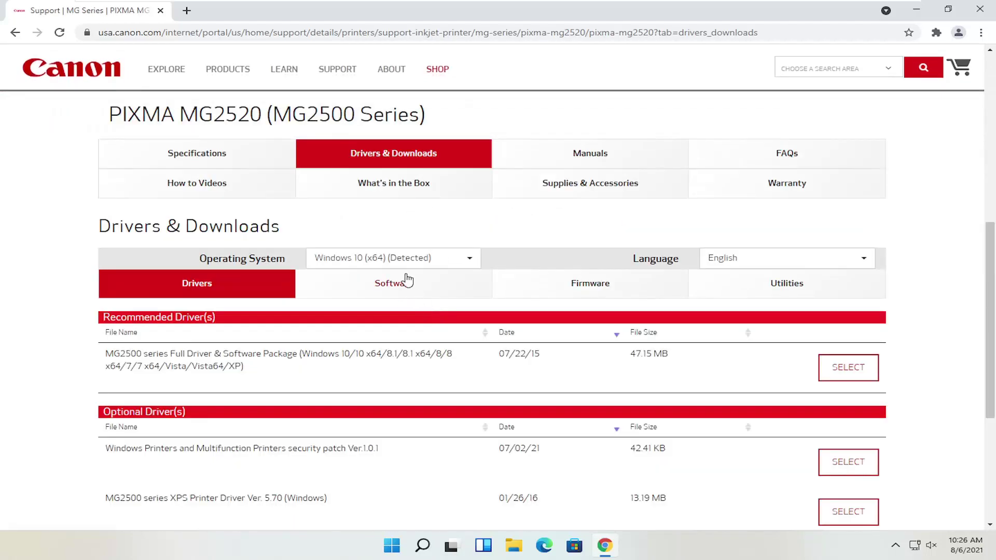
scroll(407, 278, "down", 1)
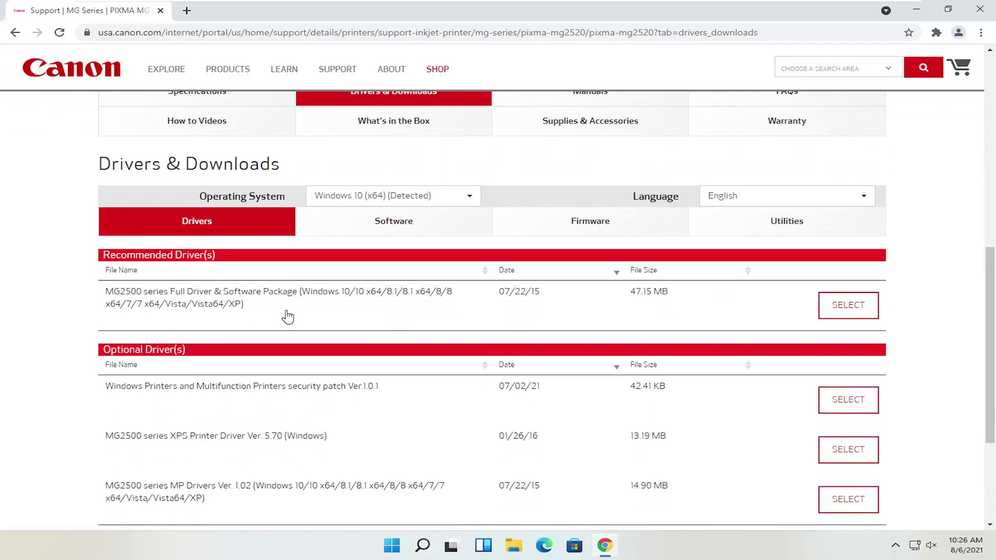
scroll(235, 332, "up", 2)
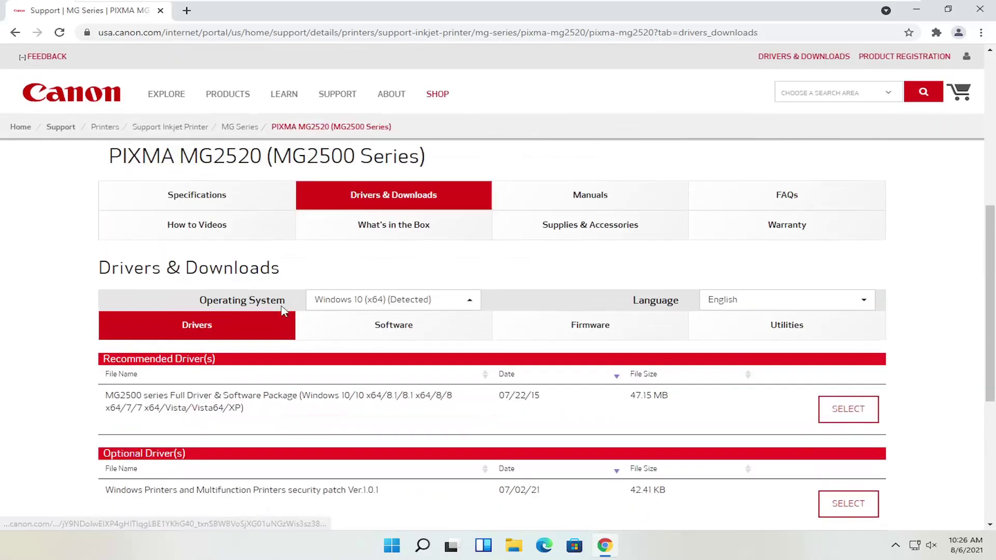
Browse the MG2520's Specifications, Drivers & Downloads, Manuals and How to Videos tabs.
left_click(223, 220)
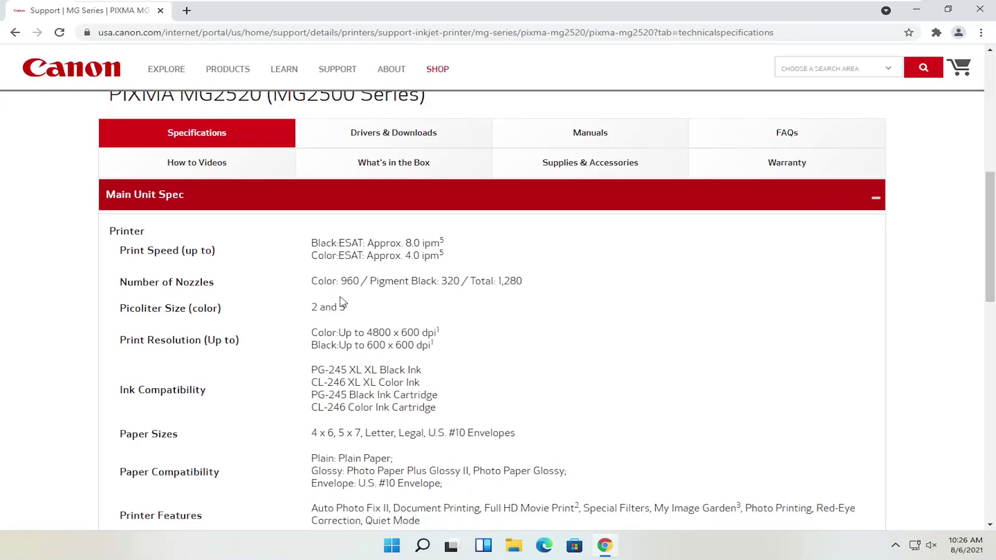
scroll(370, 297, "up", 3)
left_click(394, 235)
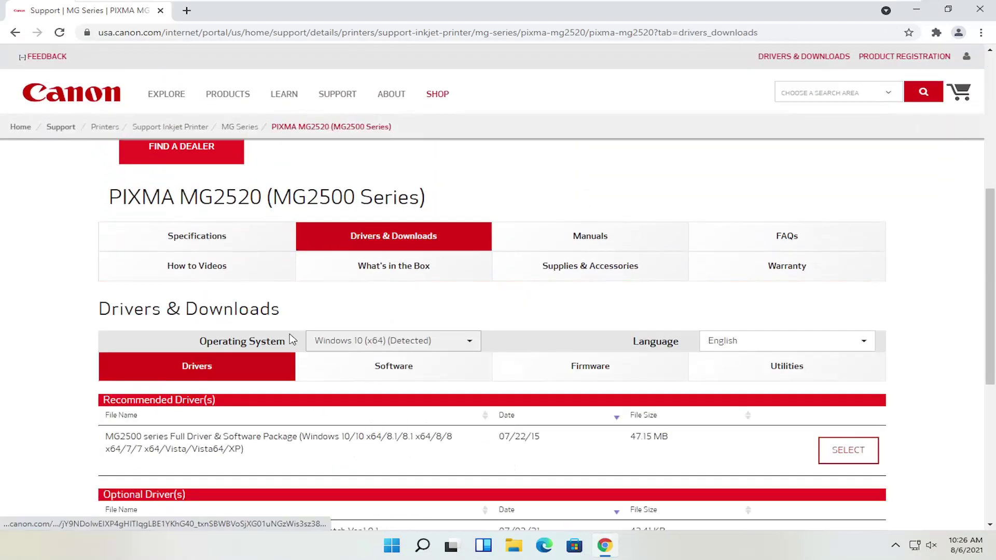
scroll(415, 286, "up", 1)
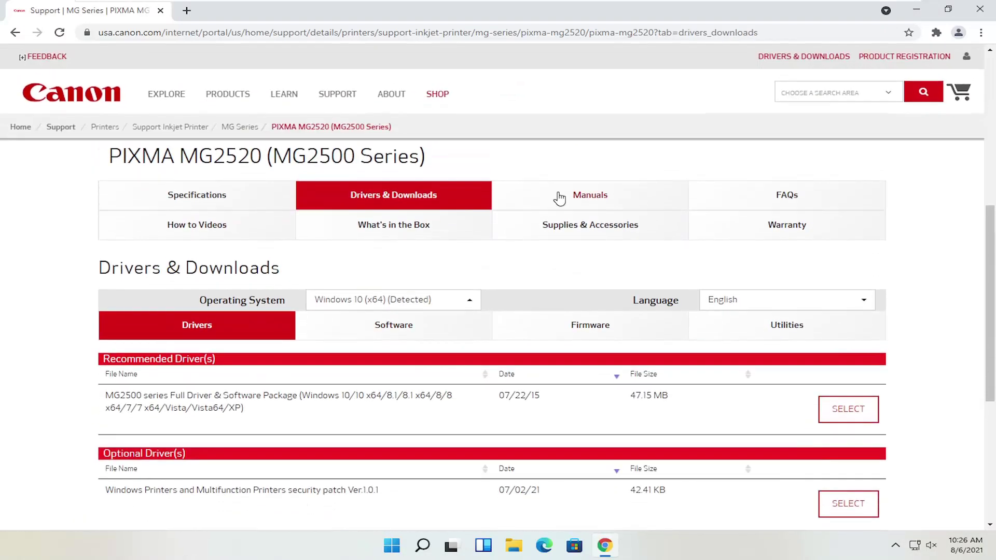
left_click(561, 195)
scroll(327, 306, "down", 2)
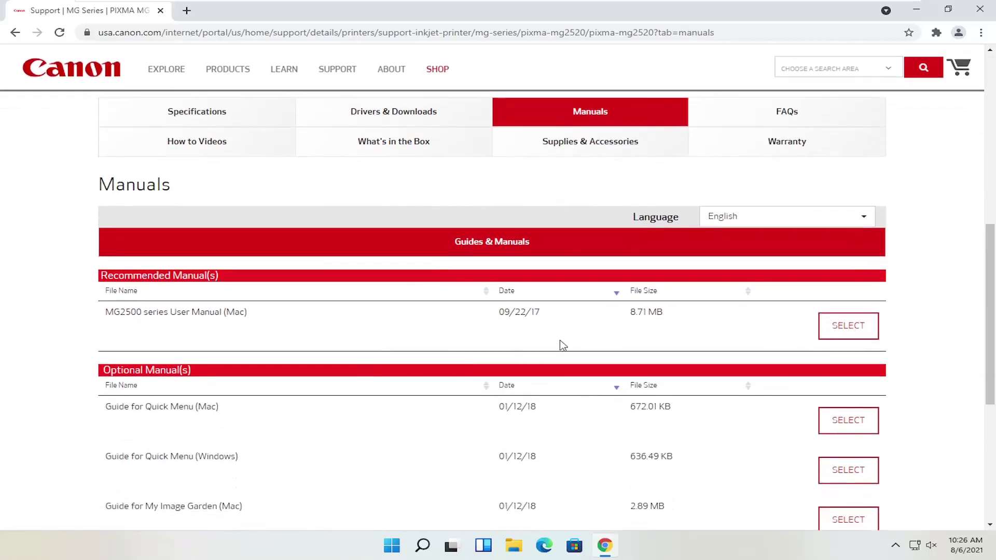
scroll(561, 345, "up", 2)
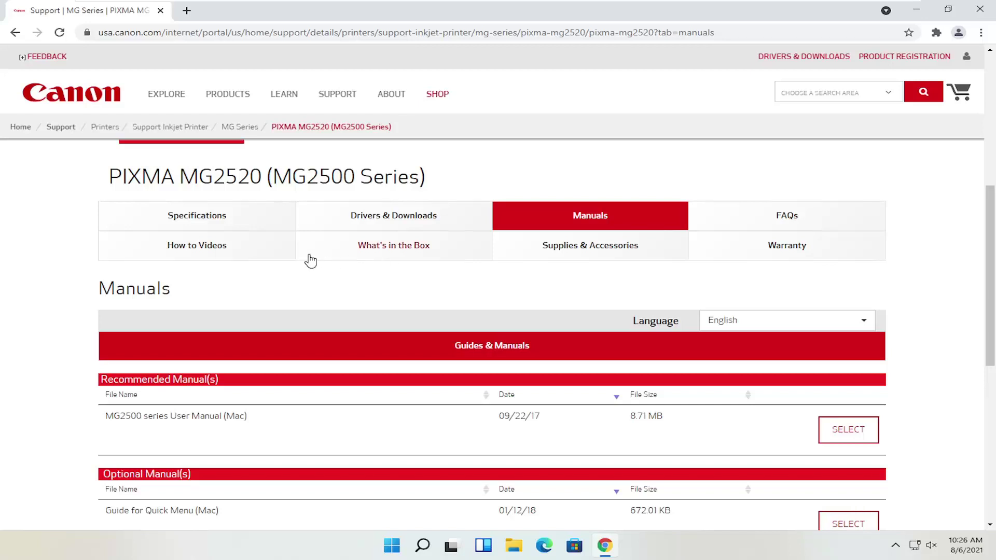
left_click(229, 250)
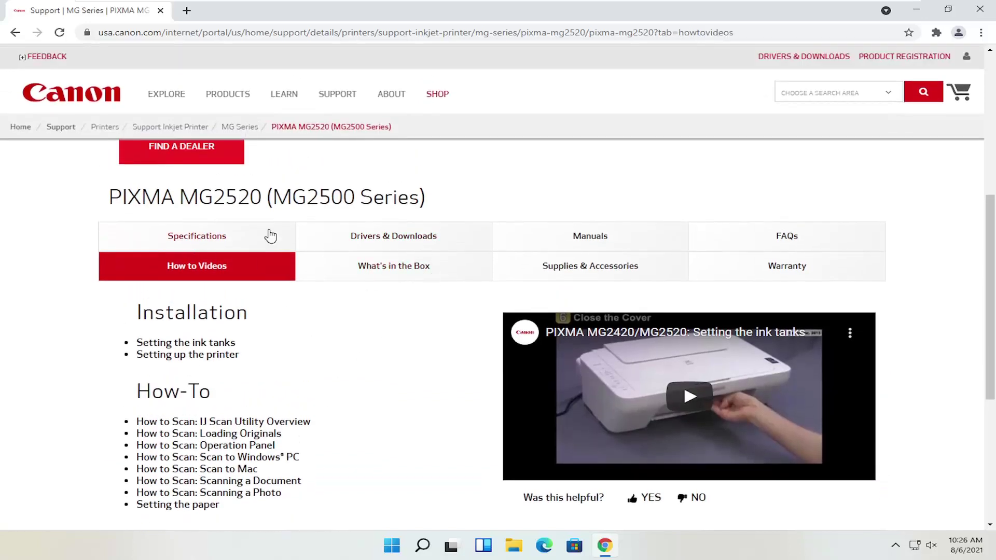
left_click(236, 240)
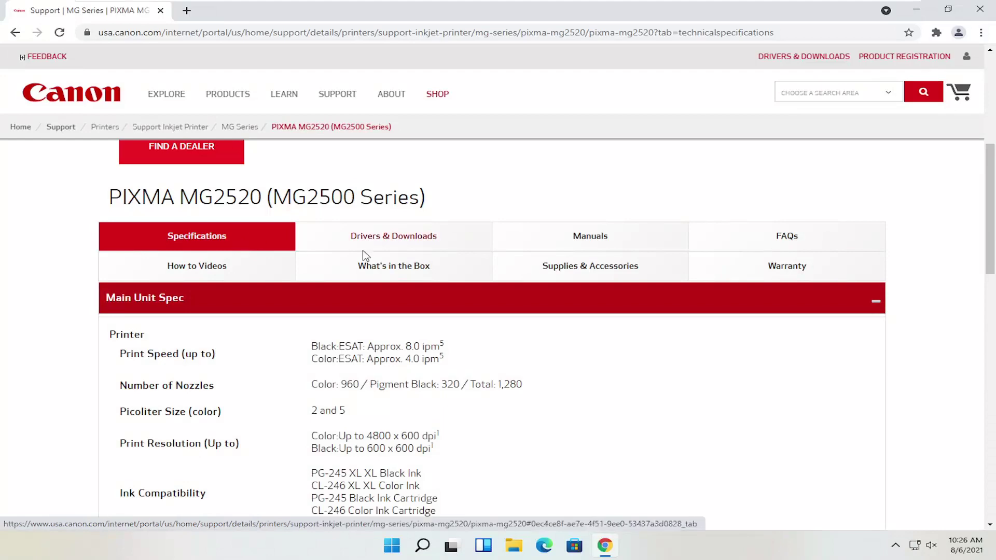
Return to Drivers & Downloads and keep Windows 10 (x64) as the operating system.
left_click(407, 236)
scroll(406, 239, "down", 2)
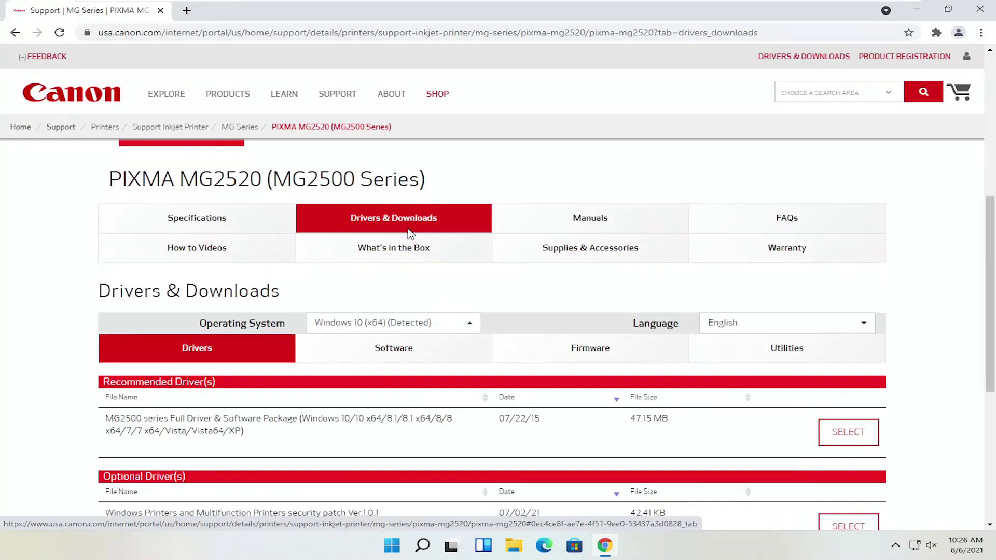
left_click(436, 259)
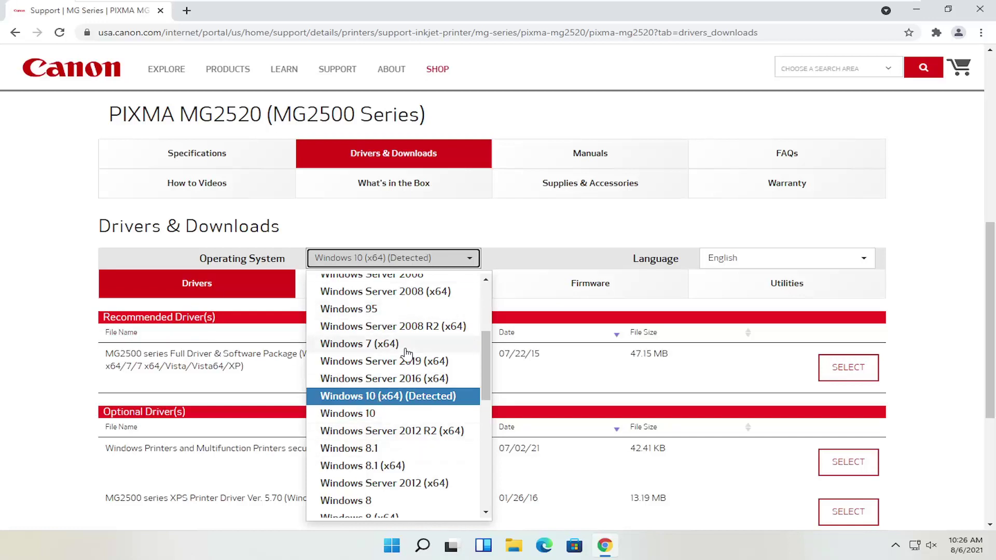
left_click(17, 334)
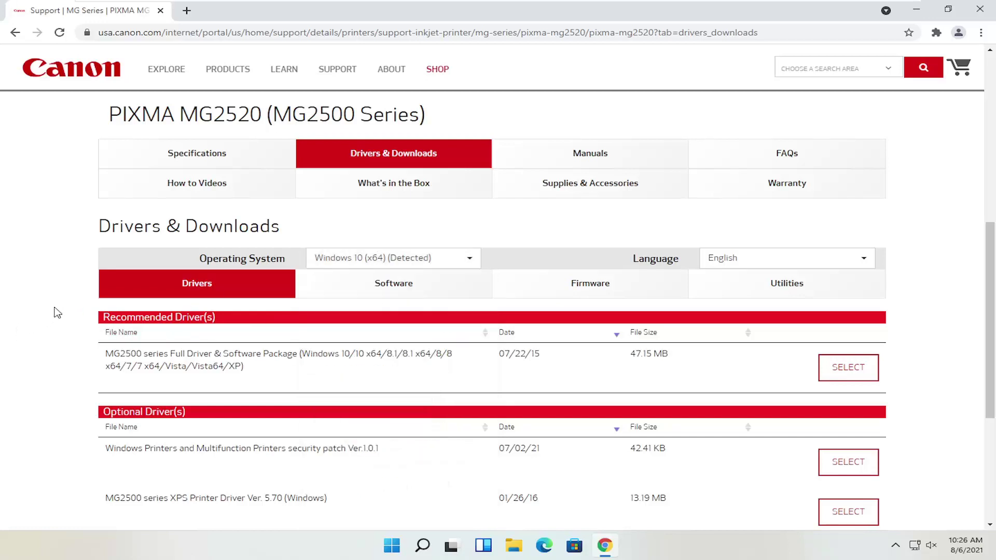
Download the Full Driver & Software Package win-mg2500-1_1-ucd.exe and show it in its folder.
scroll(75, 306, "down", 1)
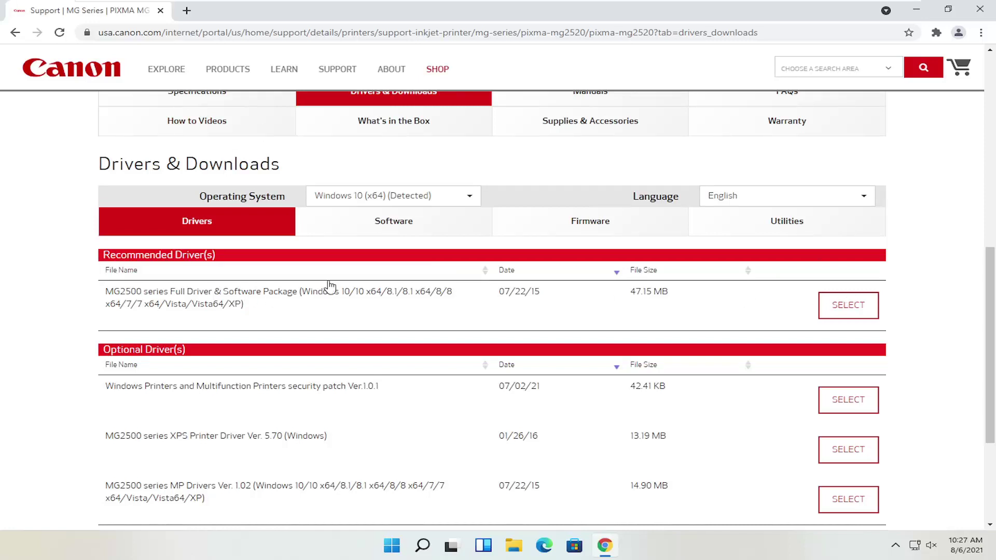
left_click(844, 309)
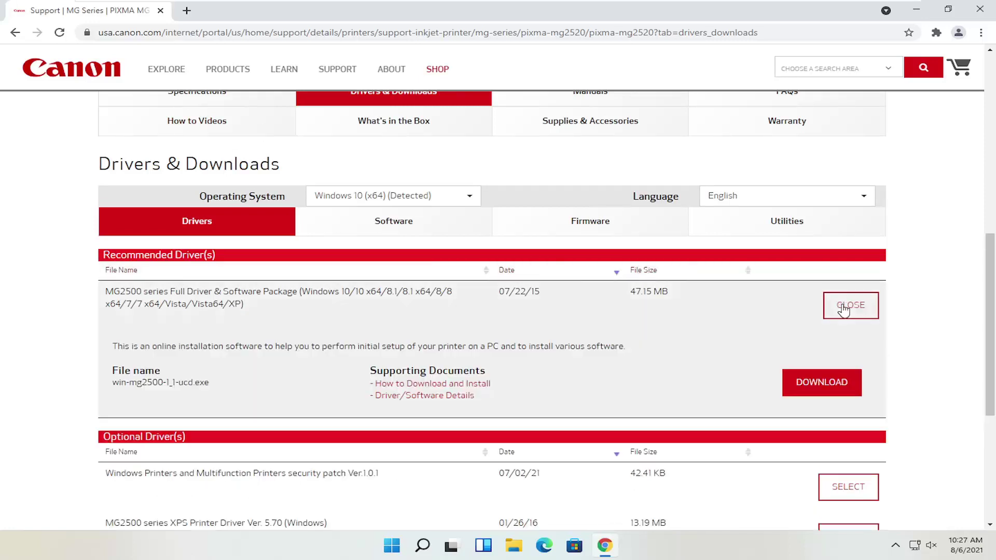
scroll(794, 294, "down", 1)
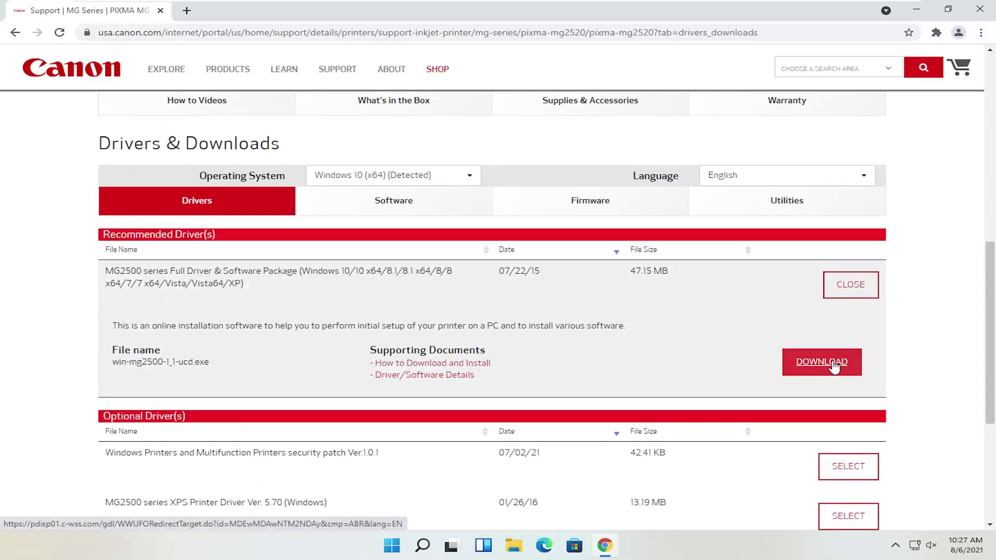
left_click(825, 363)
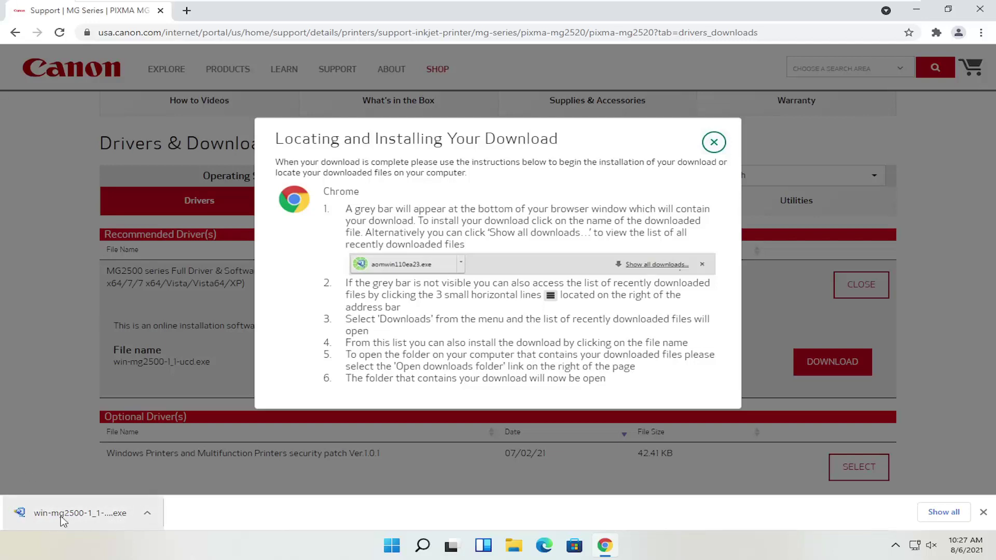
left_click(148, 513)
left_click(197, 476)
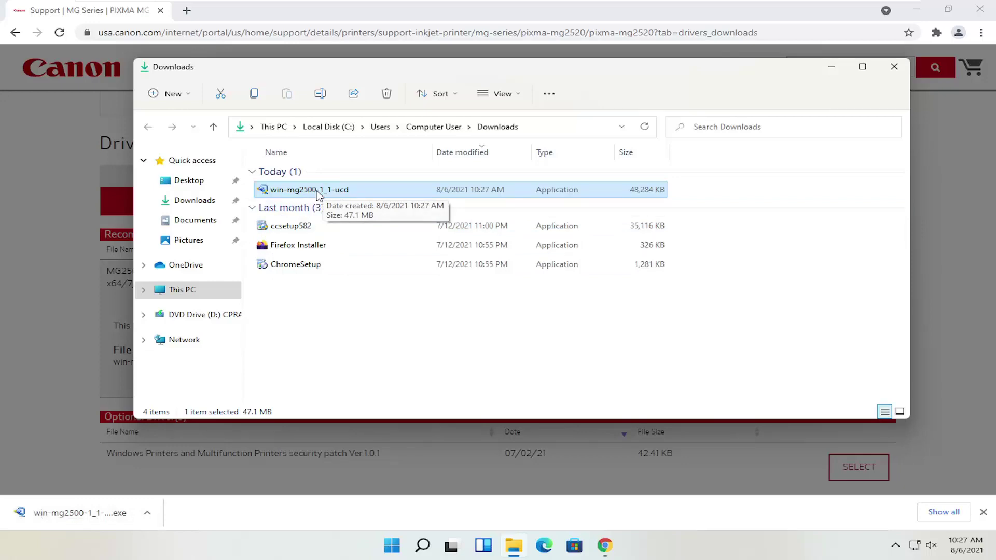
Close Chrome, run win-mg2500-1_1-ucd from Downloads, and allow it to make changes.
left_click(981, 9)
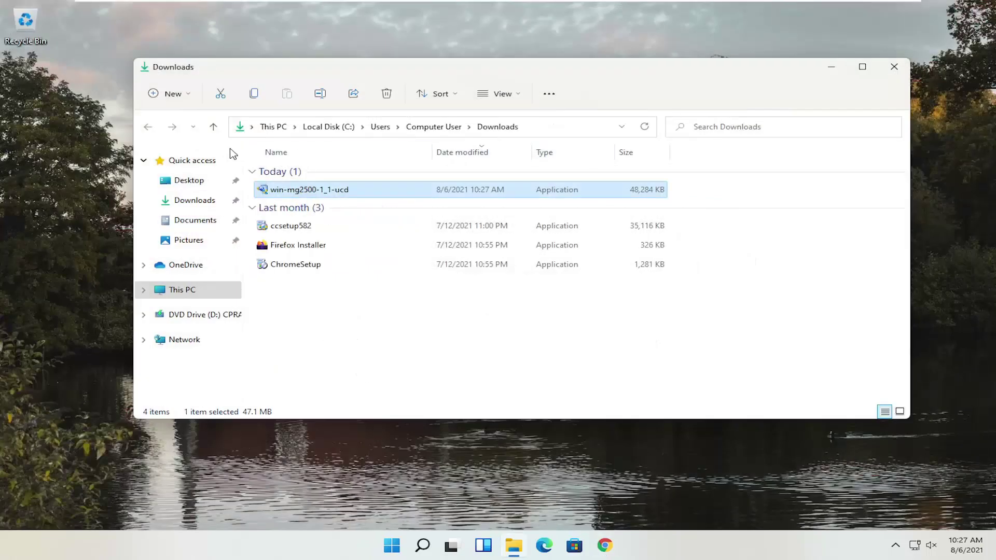
double_click(298, 190)
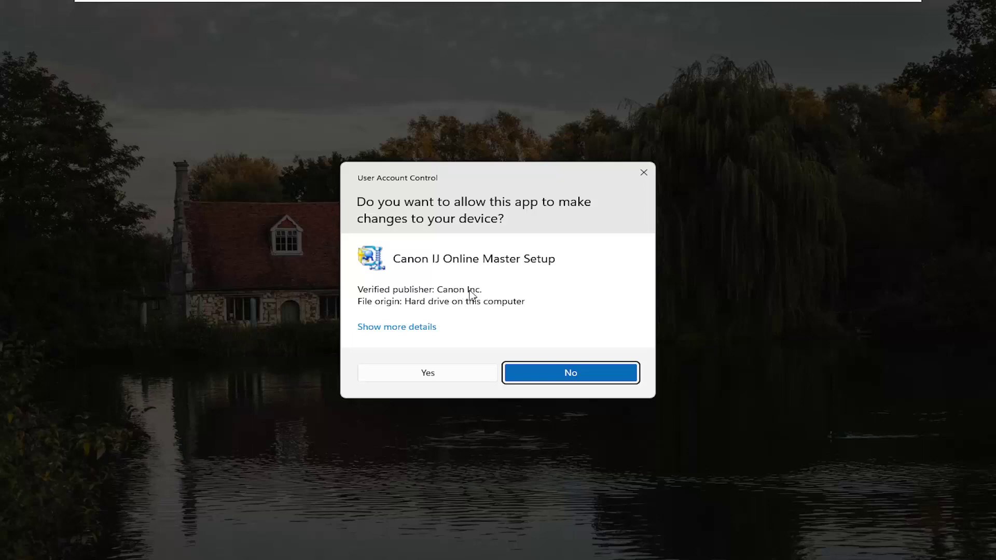
left_click(428, 377)
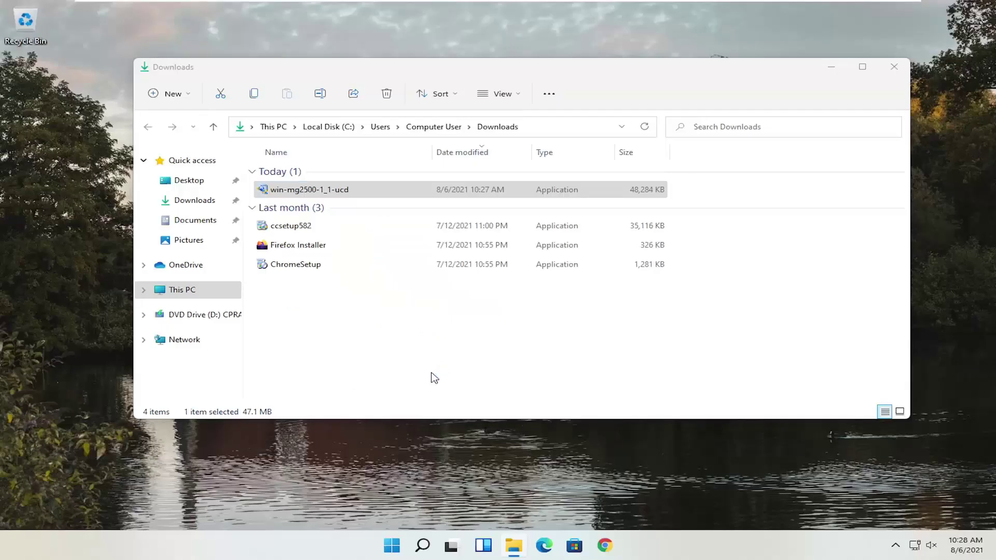
Minimize Downloads, move the installer up, and keep English(English) as the installer language.
left_click(832, 72)
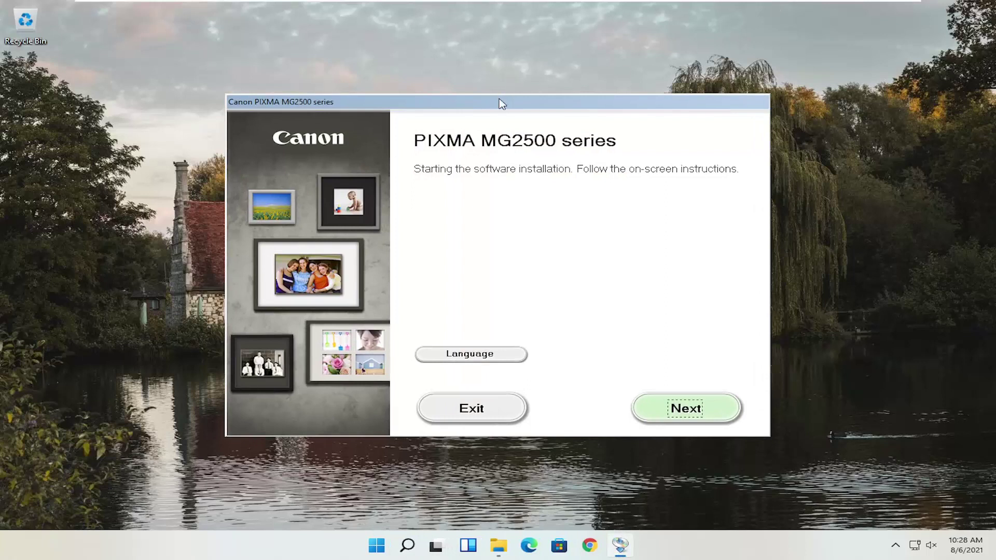
left_click_drag(502, 105, 506, 78)
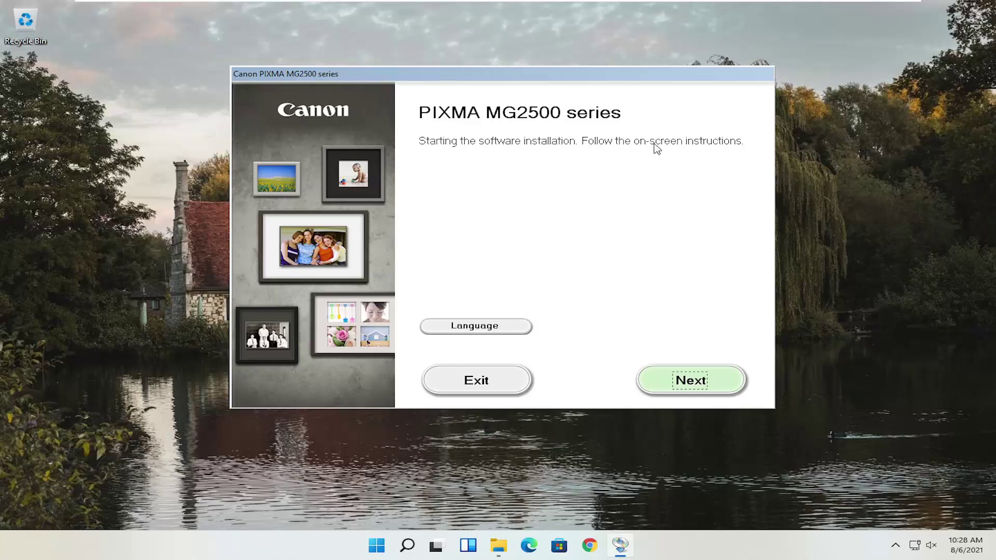
left_click(472, 328)
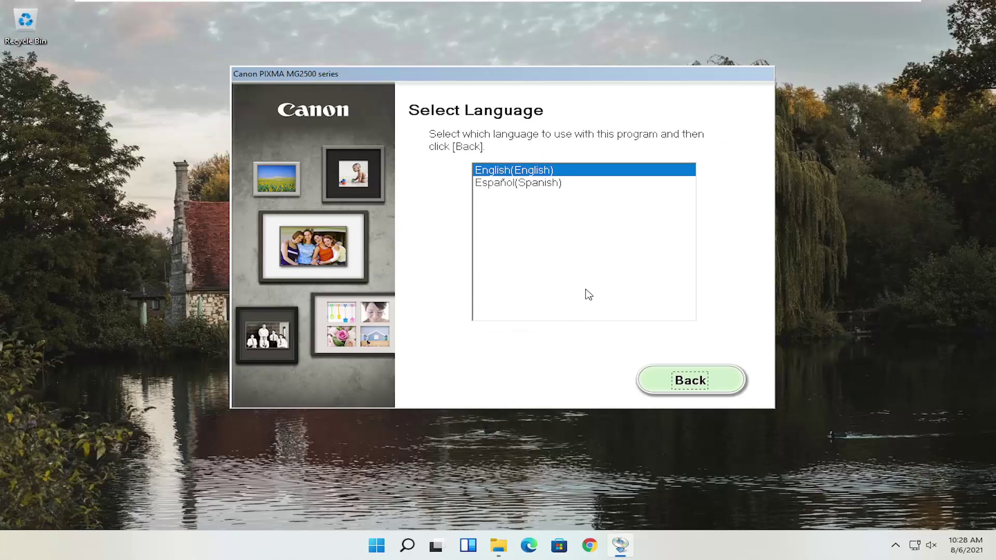
left_click(672, 382)
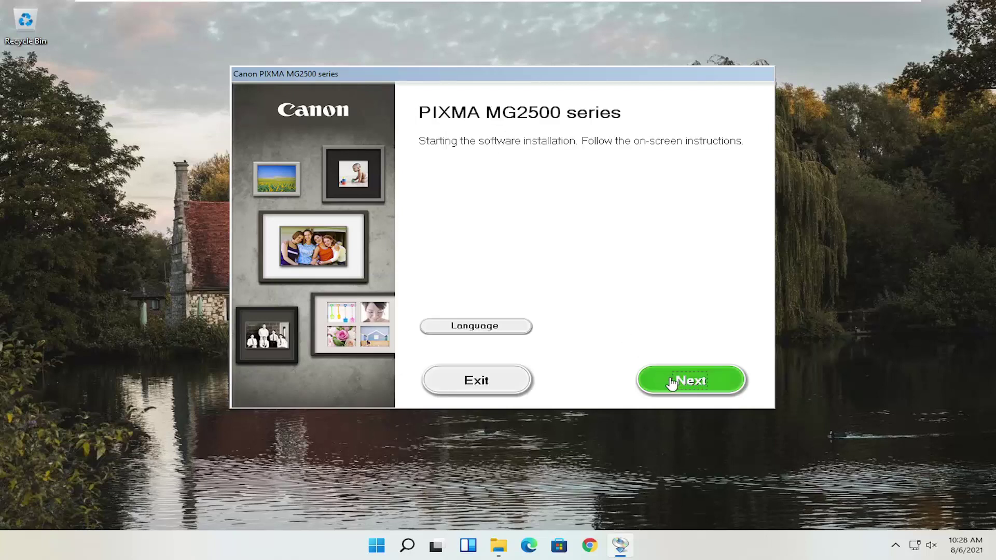